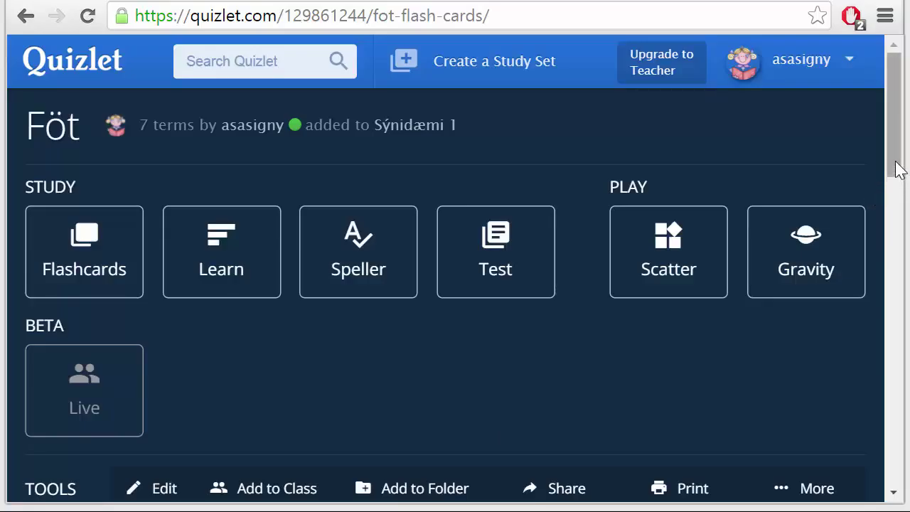
Step: Look through the Icelandic clothing terms and their pictures in the Föt study set
{"action": "scroll", "coordinate": [897, 174], "scroll_direction": "down", "scroll_amount": 1}
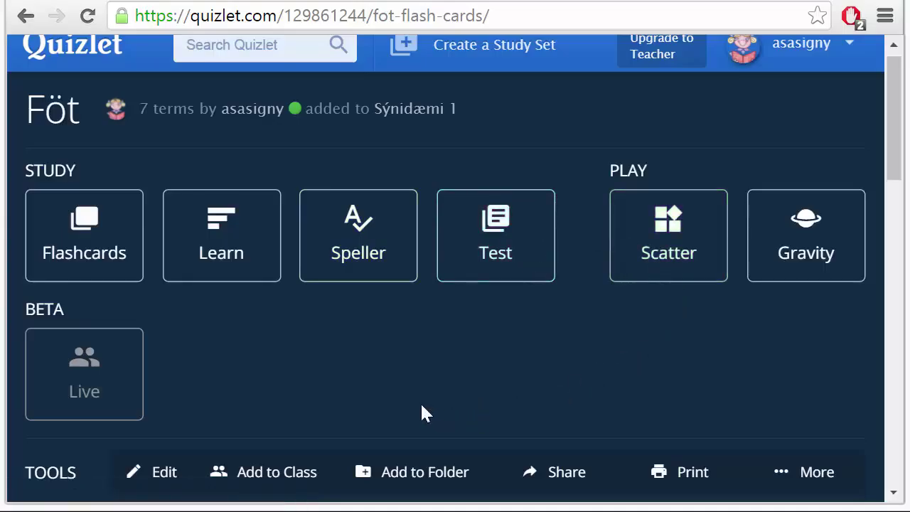
{"action": "scroll", "coordinate": [419, 409], "scroll_direction": "down", "scroll_amount": 3}
{"action": "scroll", "coordinate": [410, 348], "scroll_direction": "down", "scroll_amount": 1}
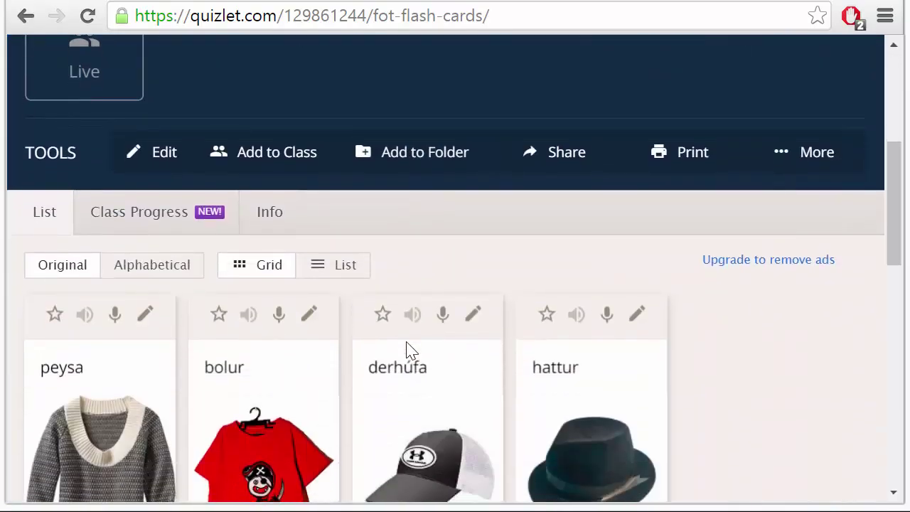
{"action": "scroll", "coordinate": [410, 350], "scroll_direction": "down", "scroll_amount": 1}
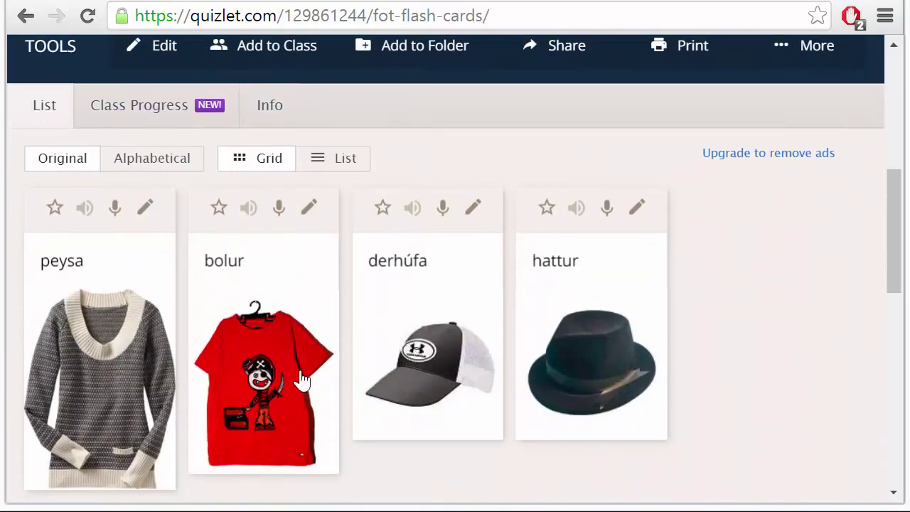
{"action": "scroll", "coordinate": [116, 372], "scroll_direction": "down", "scroll_amount": 1}
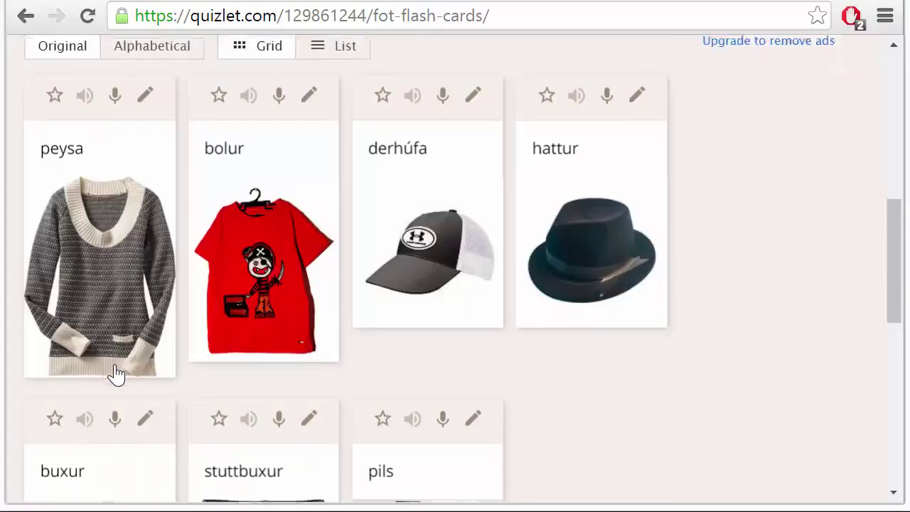
{"action": "scroll", "coordinate": [115, 377], "scroll_direction": "down", "scroll_amount": 1}
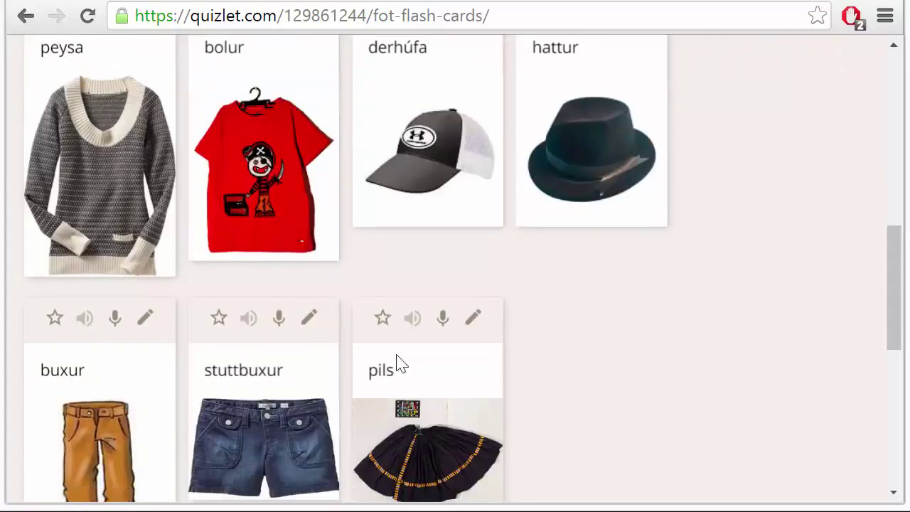
{"action": "scroll", "coordinate": [661, 426], "scroll_direction": "up", "scroll_amount": 5}
Step: Open the set's Flashcards mode, flip through the cards up to "hattur", and return to the Föt set page
{"action": "left_click", "coordinate": [85, 239]}
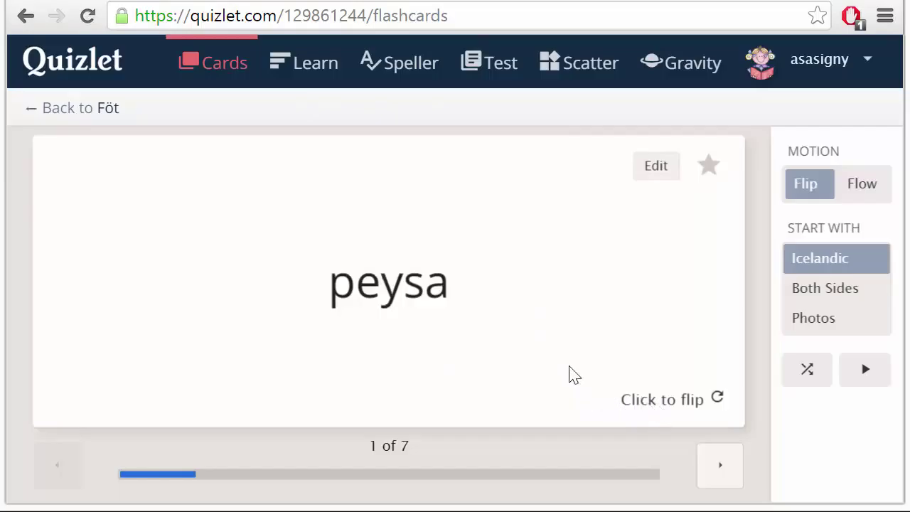
{"action": "key", "text": "Right"}
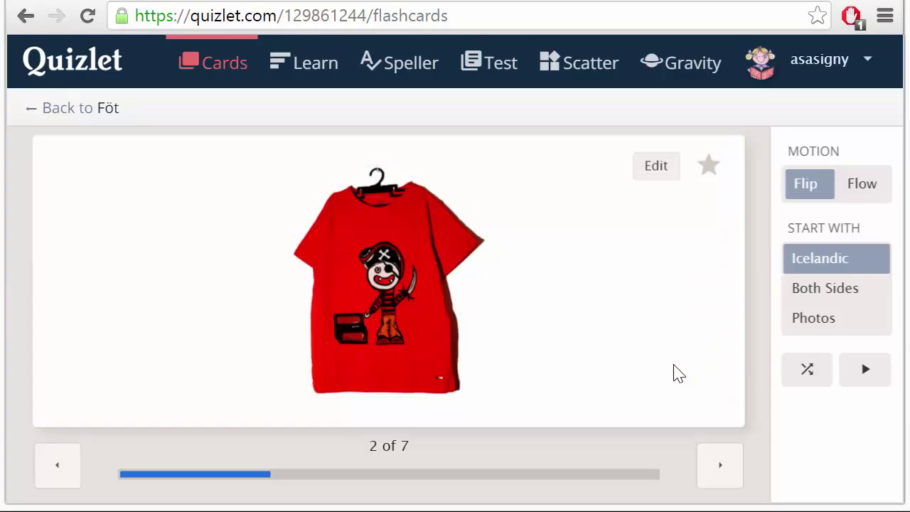
{"action": "left_click", "coordinate": [672, 372]}
{"action": "left_click", "coordinate": [716, 483]}
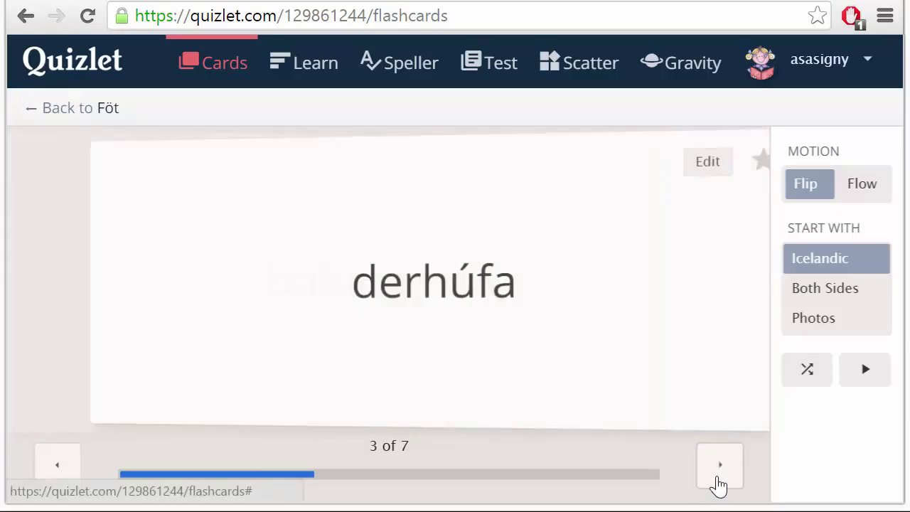
{"action": "left_click", "coordinate": [659, 360]}
{"action": "left_click", "coordinate": [683, 417]}
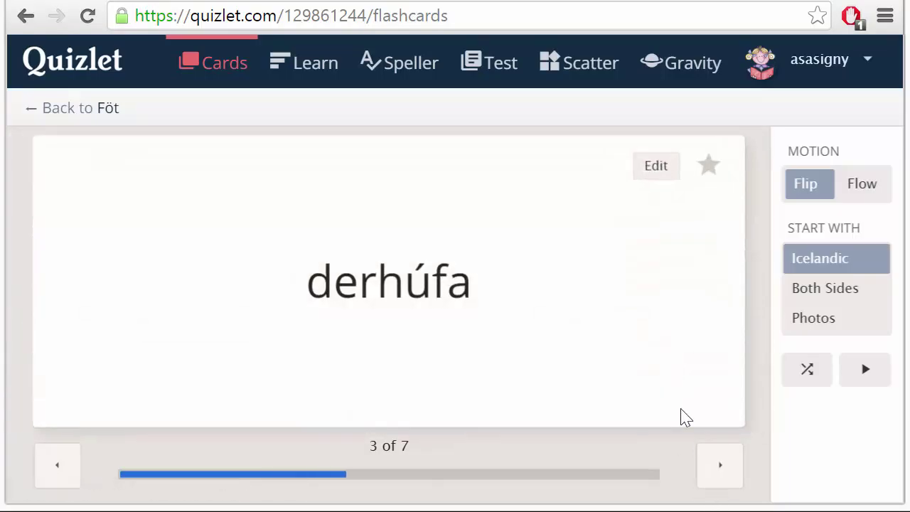
{"action": "left_click", "coordinate": [712, 483]}
{"action": "left_click", "coordinate": [636, 349]}
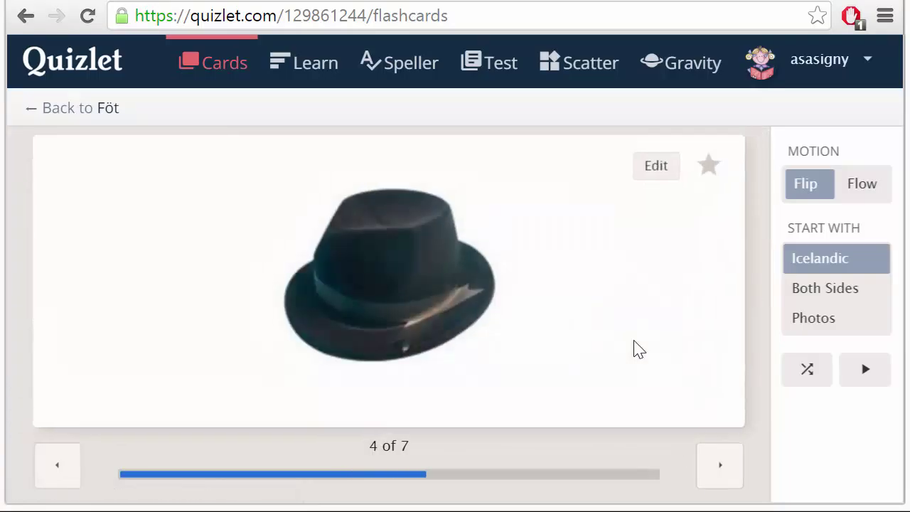
{"action": "left_click", "coordinate": [631, 349]}
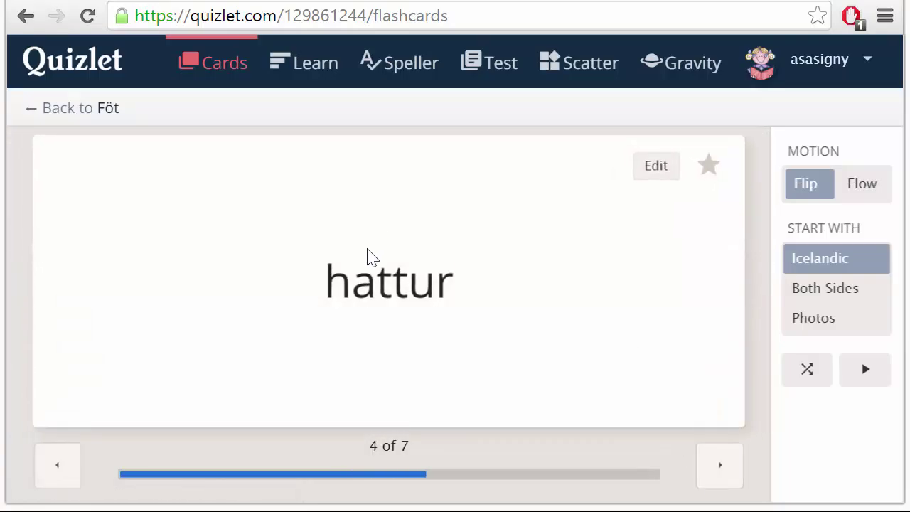
{"action": "left_click", "coordinate": [69, 113]}
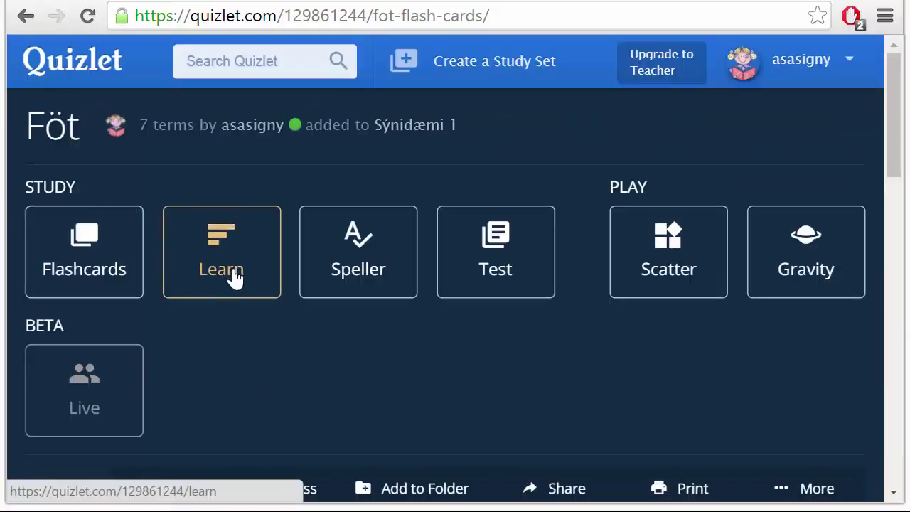
Step: Start Learn mode, answer the skirt picture with "peysa", and continue to the next question
{"action": "left_click", "coordinate": [234, 277]}
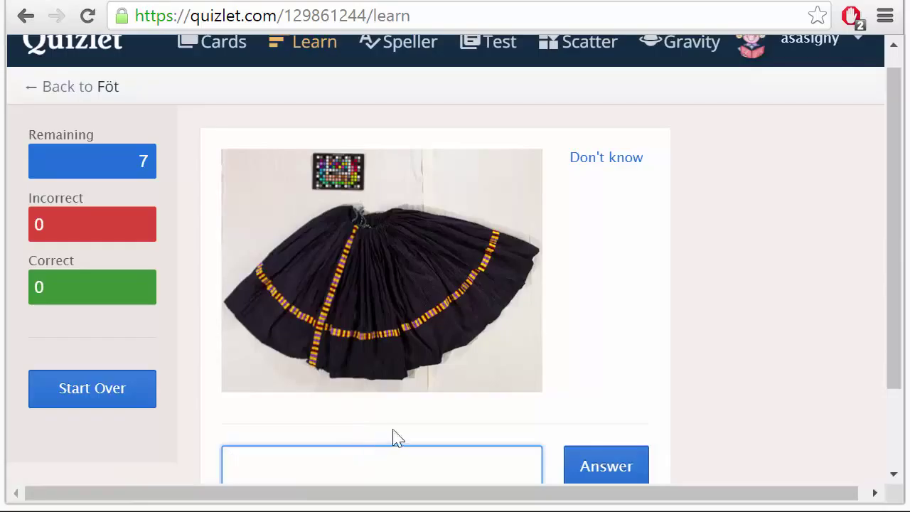
{"action": "scroll", "coordinate": [396, 435], "scroll_direction": "down", "scroll_amount": 2}
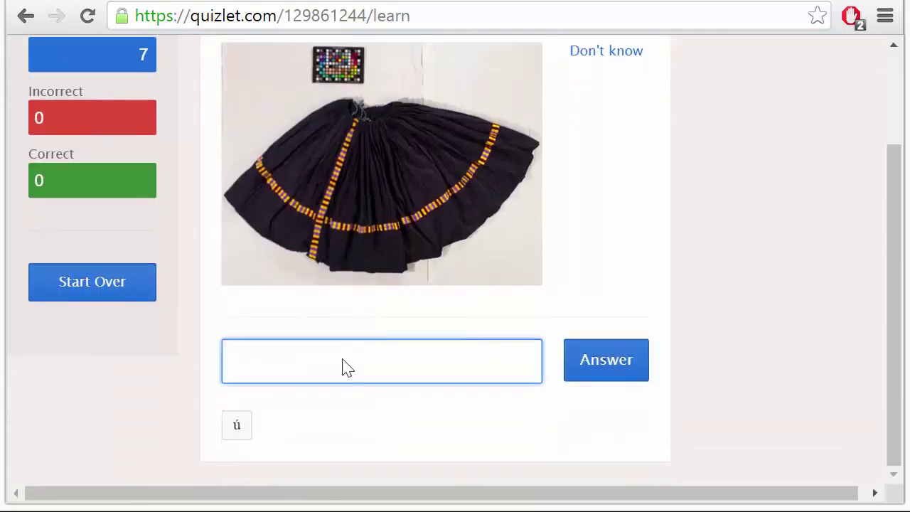
{"action": "type", "text": "peysa"}
{"action": "key", "text": "Return"}
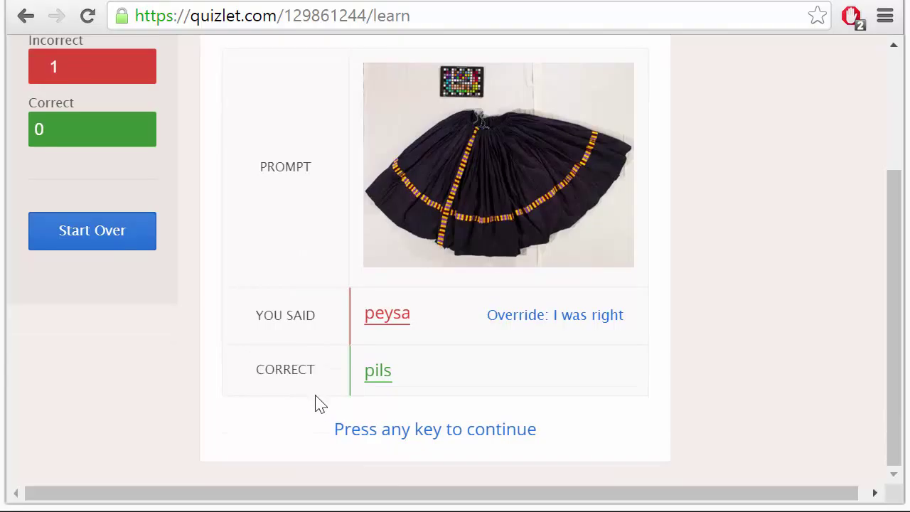
{"action": "left_click", "coordinate": [405, 430]}
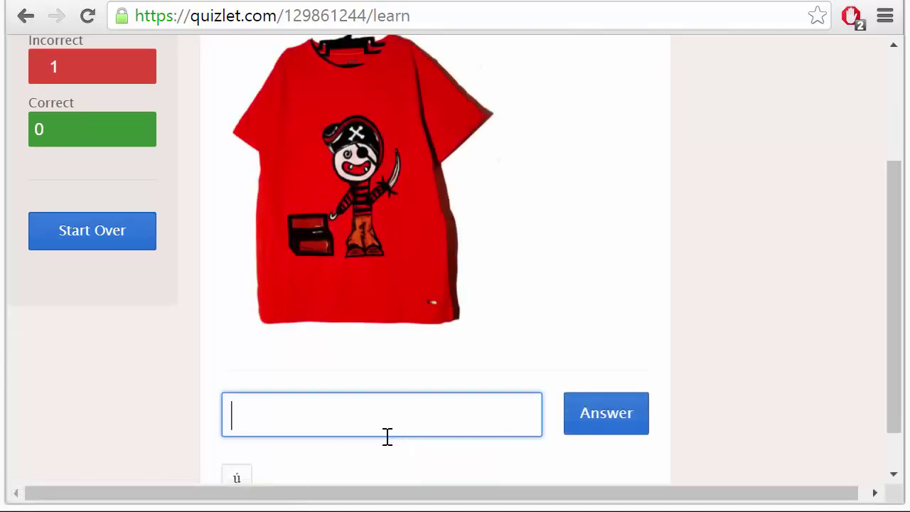
Step: Answer the red T-shirt picture with "bolur" and continue to the next question
{"action": "type", "text": "bolur"}
{"action": "left_click", "coordinate": [615, 422]}
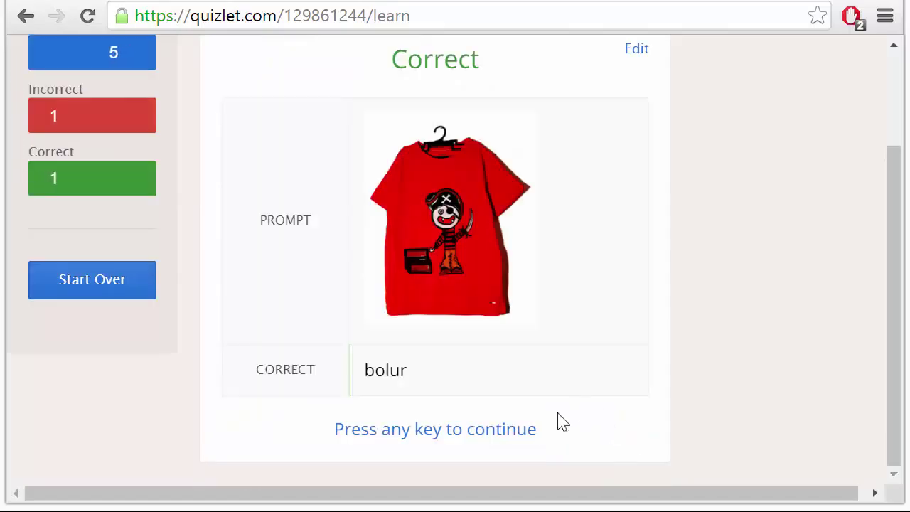
{"action": "left_click", "coordinate": [224, 440]}
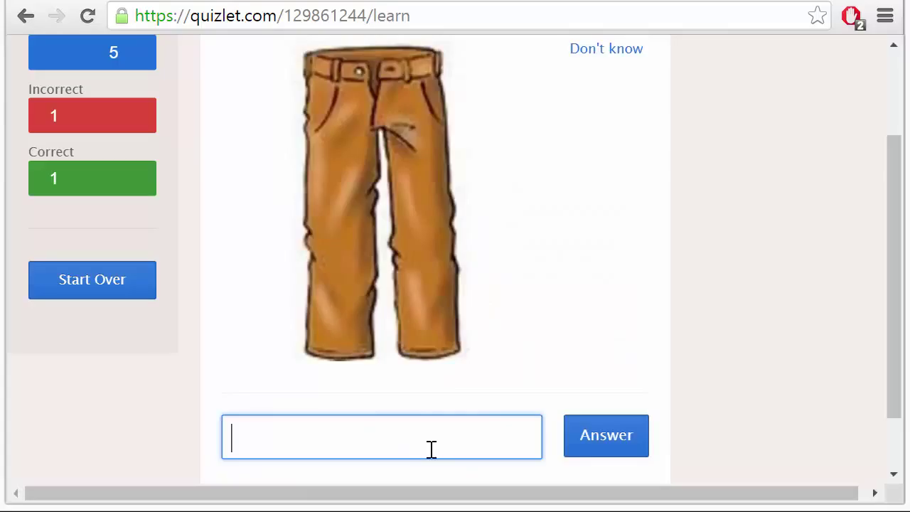
Step: Answer the trousers picture with "buksur" and return to the Föt set page
{"action": "type", "text": "buksur"}
{"action": "left_click", "coordinate": [616, 451]}
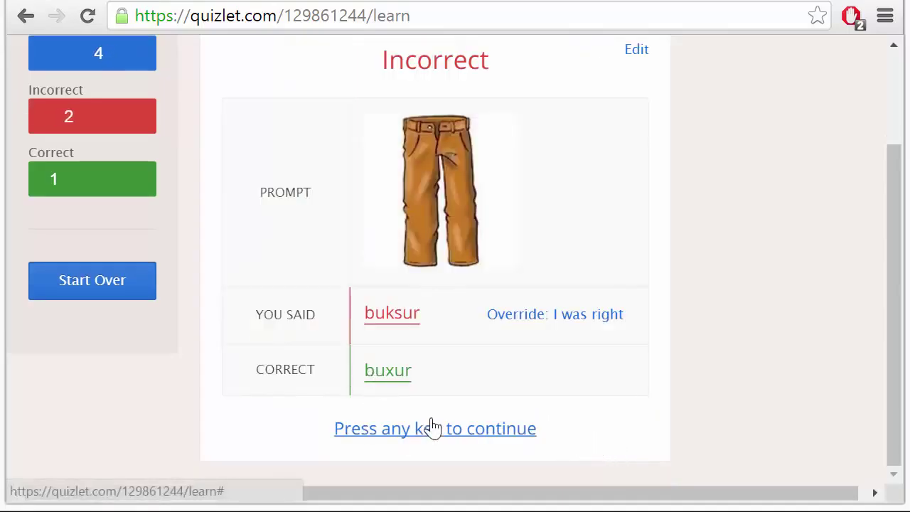
{"action": "scroll", "coordinate": [429, 424], "scroll_direction": "up", "scroll_amount": 1}
{"action": "scroll", "coordinate": [430, 423], "scroll_direction": "up", "scroll_amount": 3}
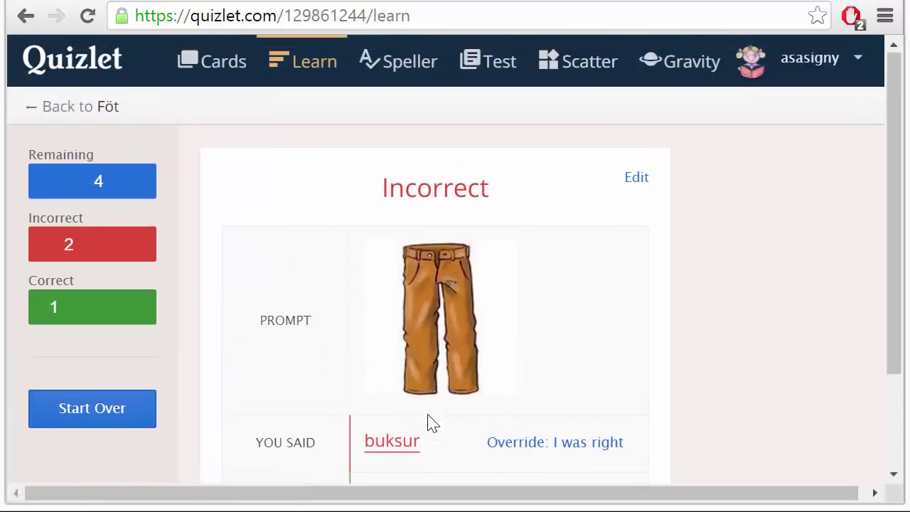
{"action": "left_click", "coordinate": [85, 108]}
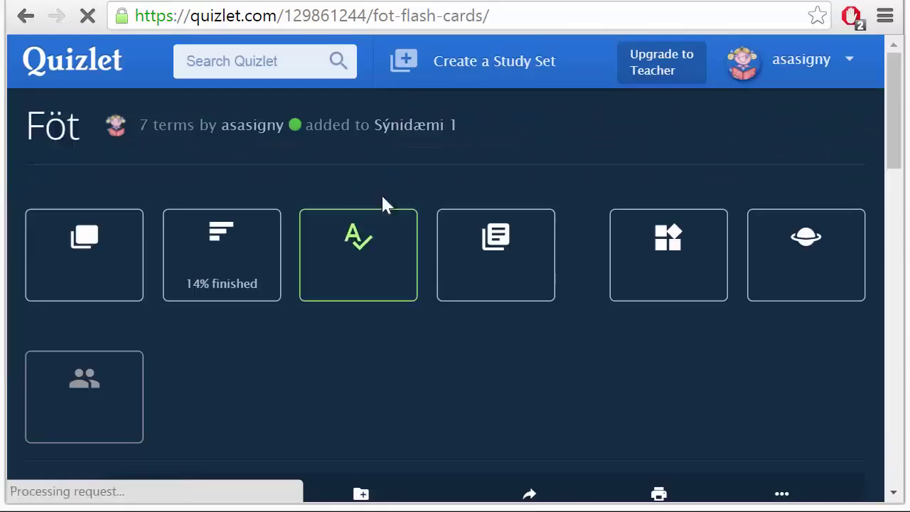
Step: Start Speller mode and submit "stuttbuxur" for the denim shorts picture
{"action": "left_click", "coordinate": [351, 282]}
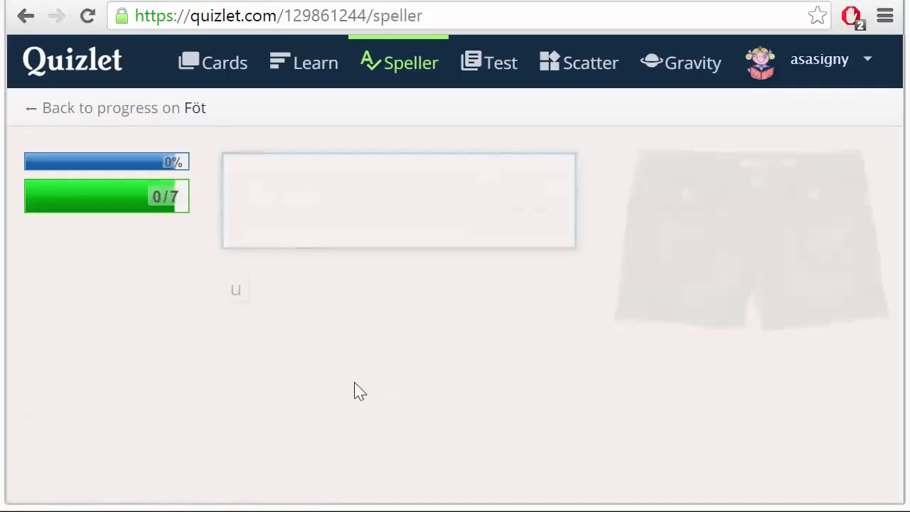
{"action": "type", "text": "s"}
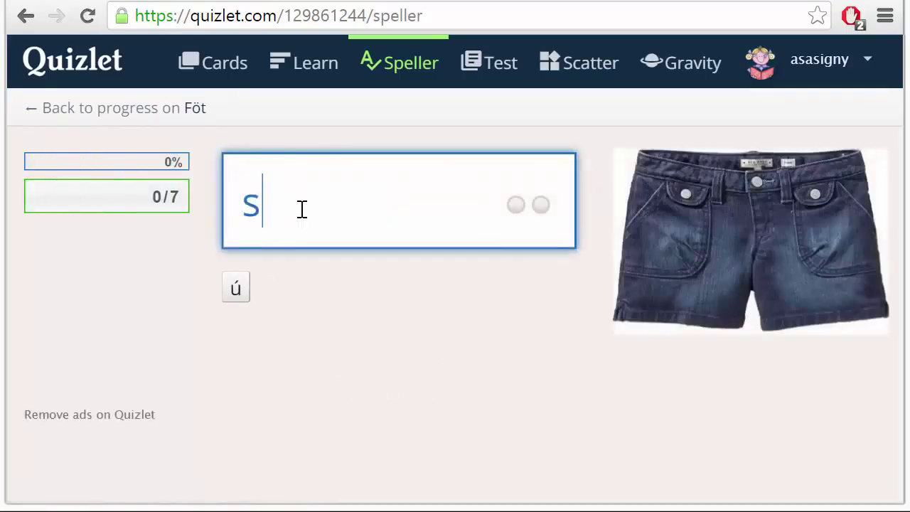
{"action": "type", "text": "tuttbuxur"}
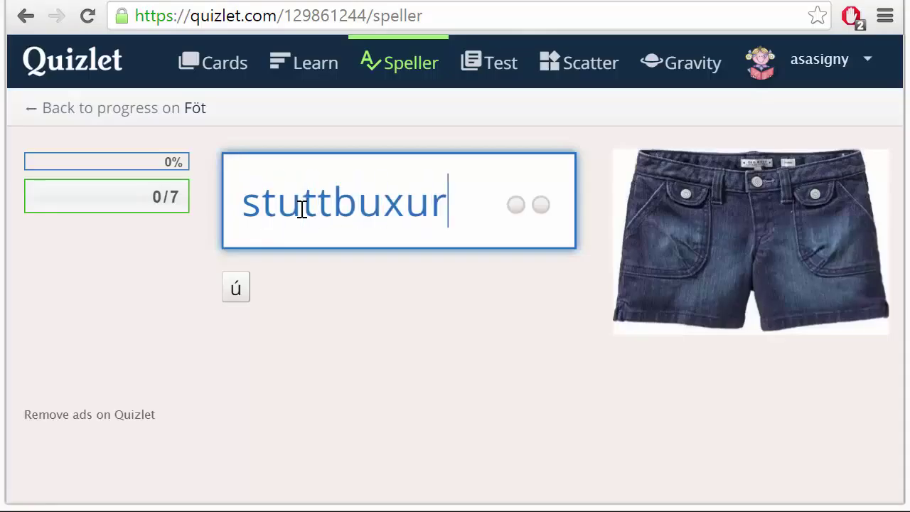
{"action": "key", "text": "Return"}
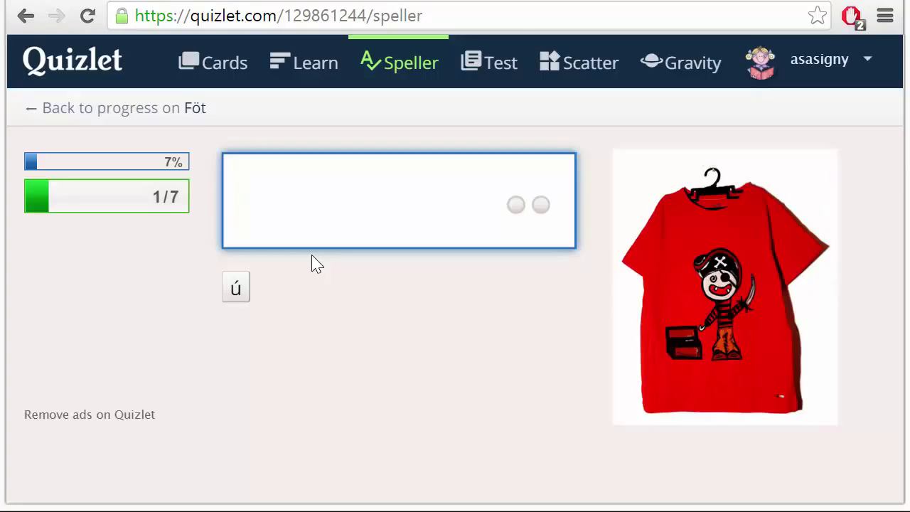
Step: Submit "bulur" as the spelling for the red T-shirt picture
{"action": "type", "text": "bul"}
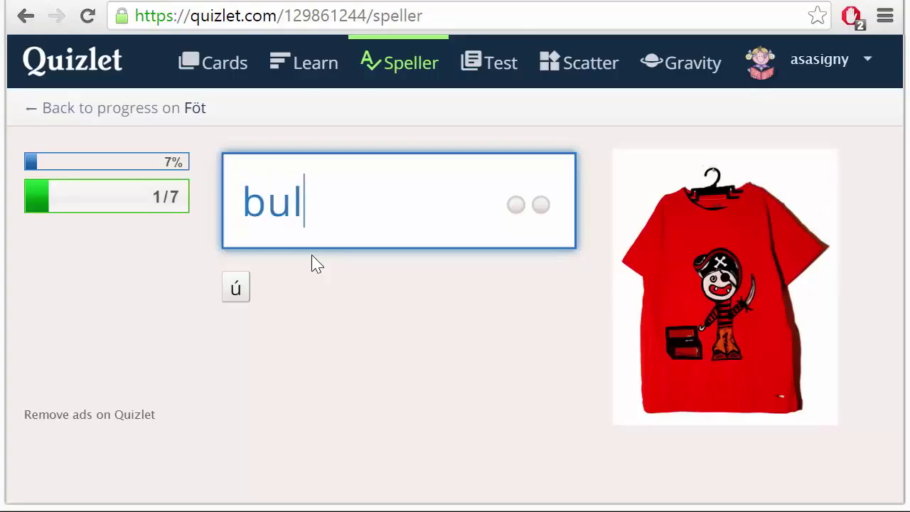
{"action": "type", "text": "ur"}
{"action": "key", "text": "Return"}
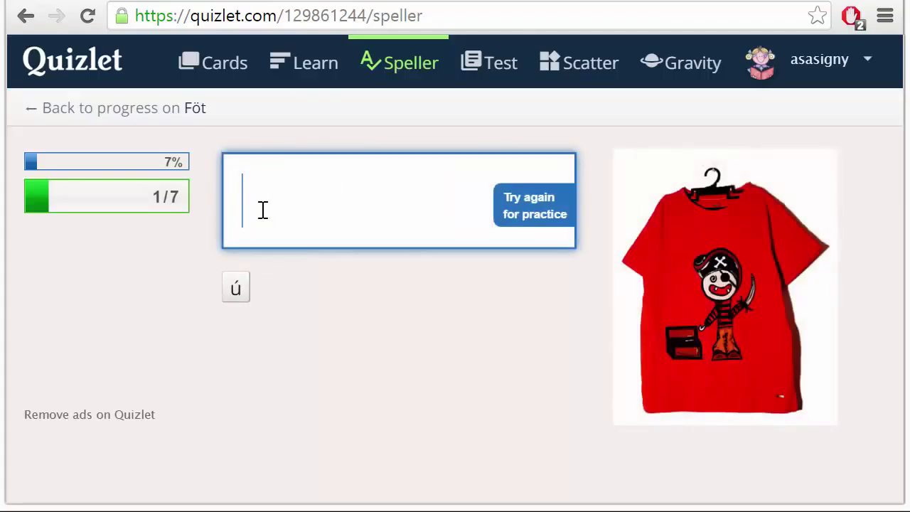
Step: Retry the T-shirt picture with the spelling "bolur" and go back to the Föt set page
{"action": "type", "text": "bolur"}
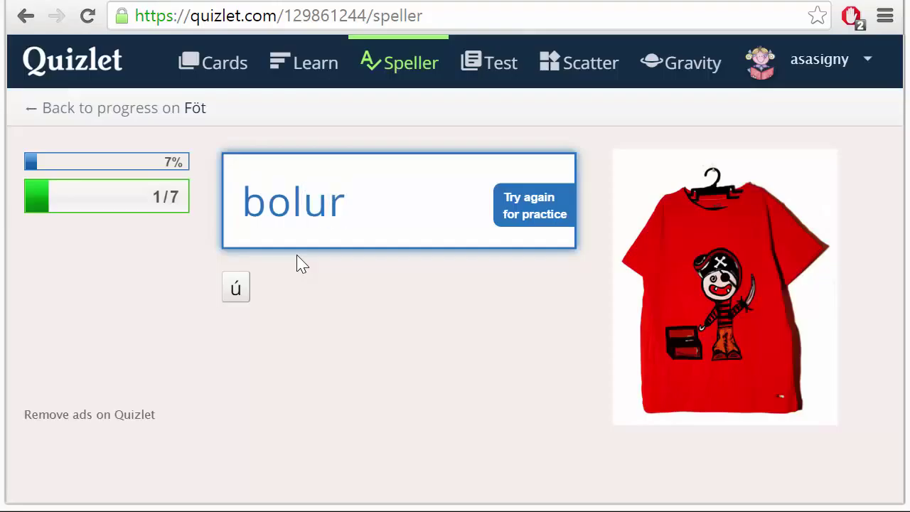
{"action": "key", "text": "Return"}
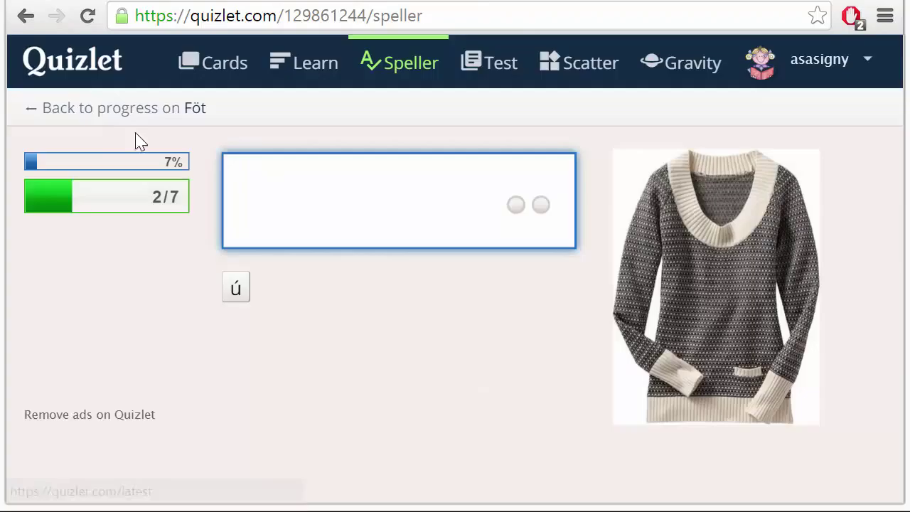
{"action": "left_click", "coordinate": [107, 114]}
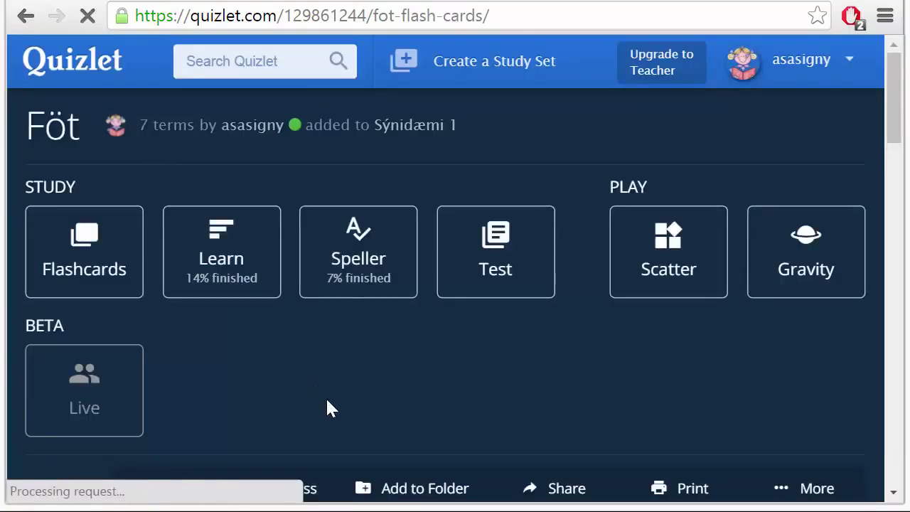
Step: Open the set's Test mode and review its written, multiple-choice and true/false questions through to the end
{"action": "left_click", "coordinate": [349, 280]}
{"action": "left_click", "coordinate": [524, 272]}
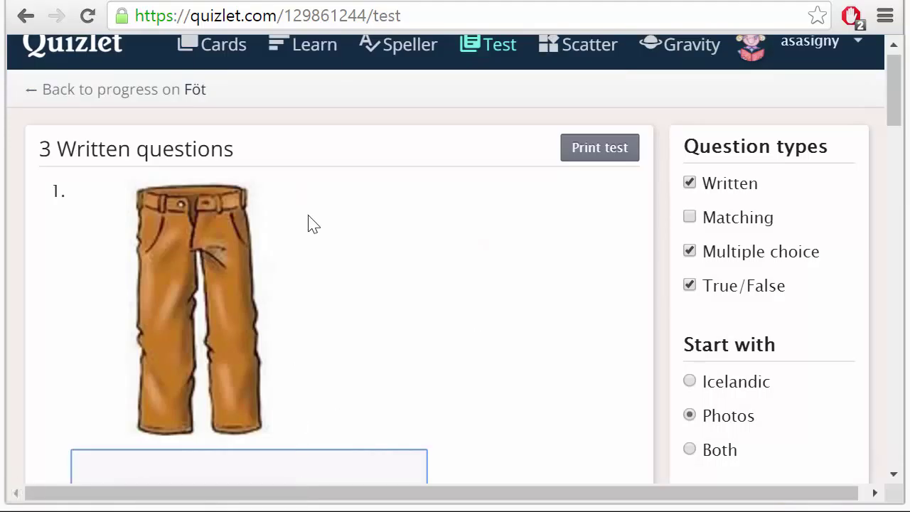
{"action": "scroll", "coordinate": [307, 224], "scroll_direction": "down", "scroll_amount": 2}
{"action": "scroll", "coordinate": [308, 224], "scroll_direction": "down", "scroll_amount": 9}
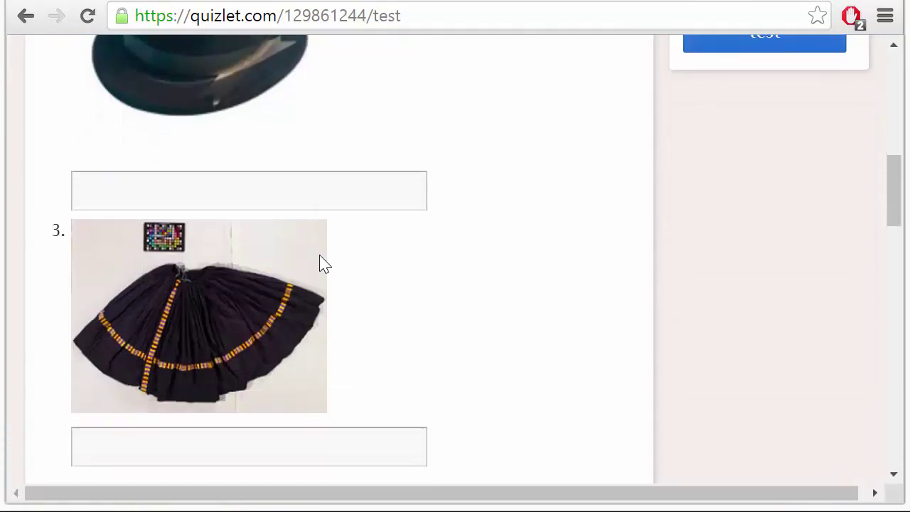
{"action": "scroll", "coordinate": [320, 268], "scroll_direction": "down", "scroll_amount": 6}
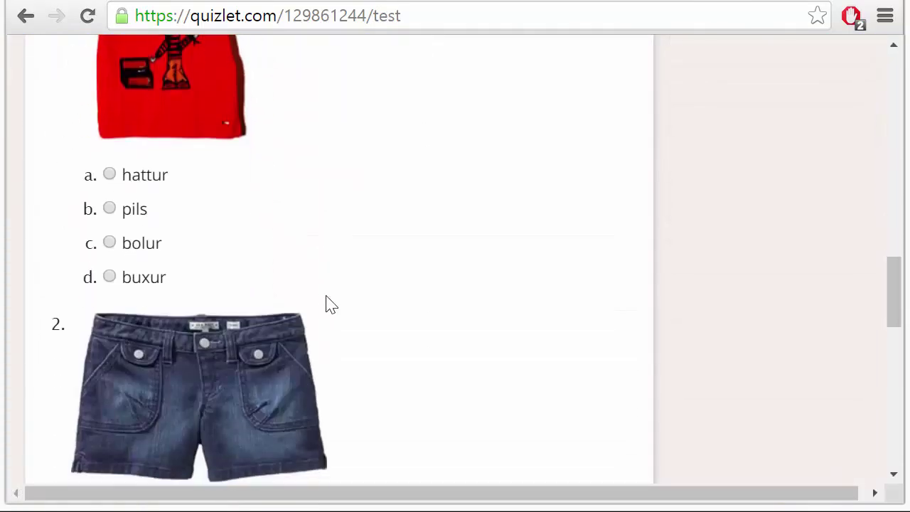
{"action": "scroll", "coordinate": [331, 307], "scroll_direction": "down", "scroll_amount": 7}
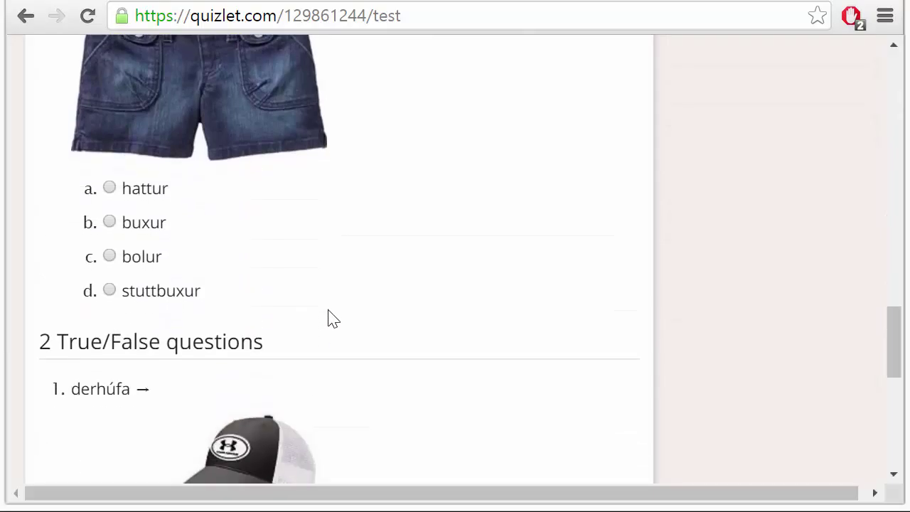
{"action": "scroll", "coordinate": [332, 319], "scroll_direction": "down", "scroll_amount": 4}
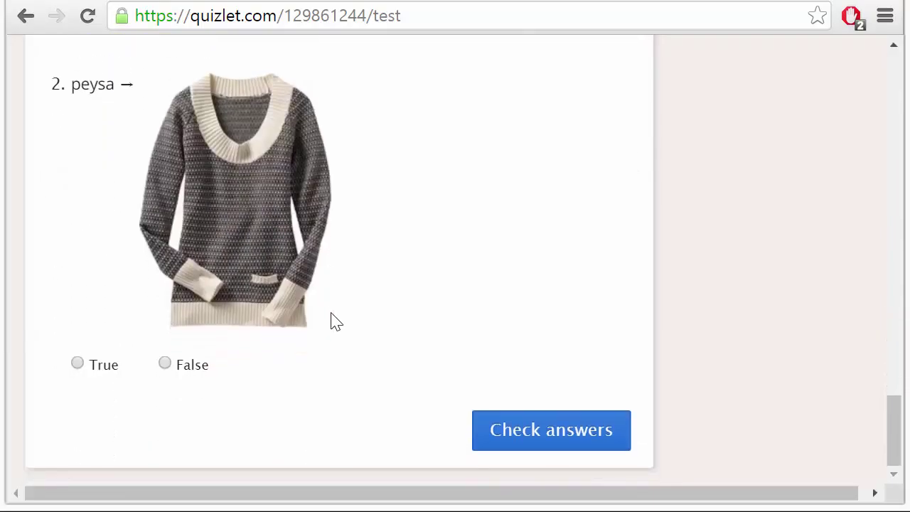
Step: Open the set's Scatter game and match "hattur", "peysa" and "stuttbuxur" with the hat, sweater and denim shorts pictures
{"action": "scroll", "coordinate": [336, 322], "scroll_direction": "up", "scroll_amount": 2}
{"action": "scroll", "coordinate": [336, 321], "scroll_direction": "up", "scroll_amount": 2}
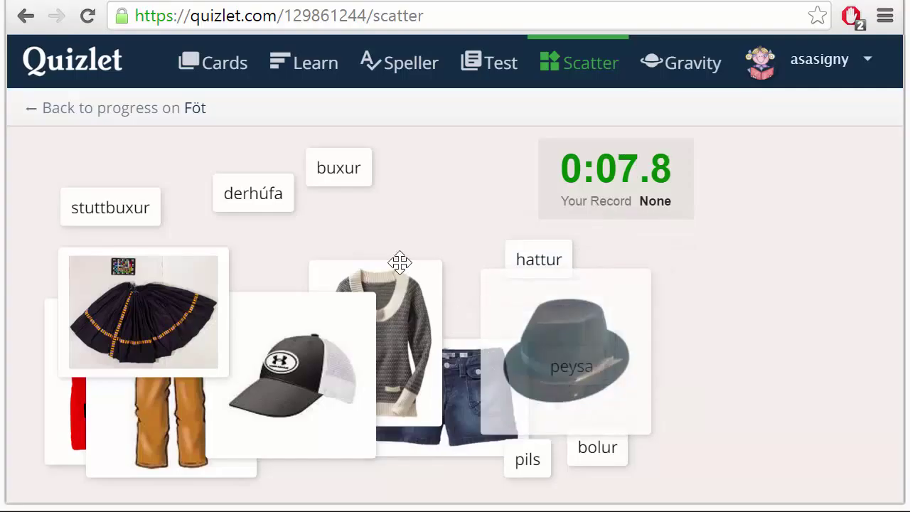
{"action": "left_click_drag", "start_coordinate": [539, 257], "coordinate": [571, 332]}
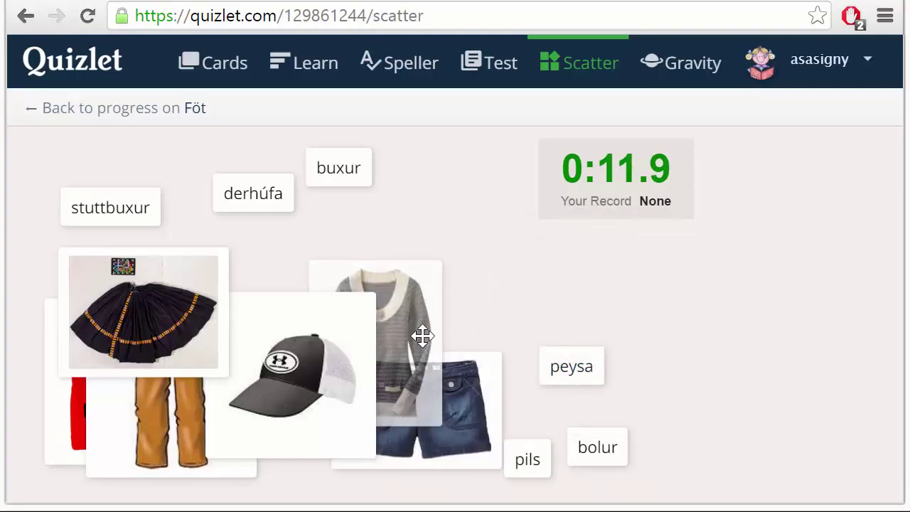
{"action": "left_click_drag", "start_coordinate": [420, 337], "coordinate": [587, 351]}
{"action": "left_click_drag", "start_coordinate": [435, 416], "coordinate": [84, 219]}
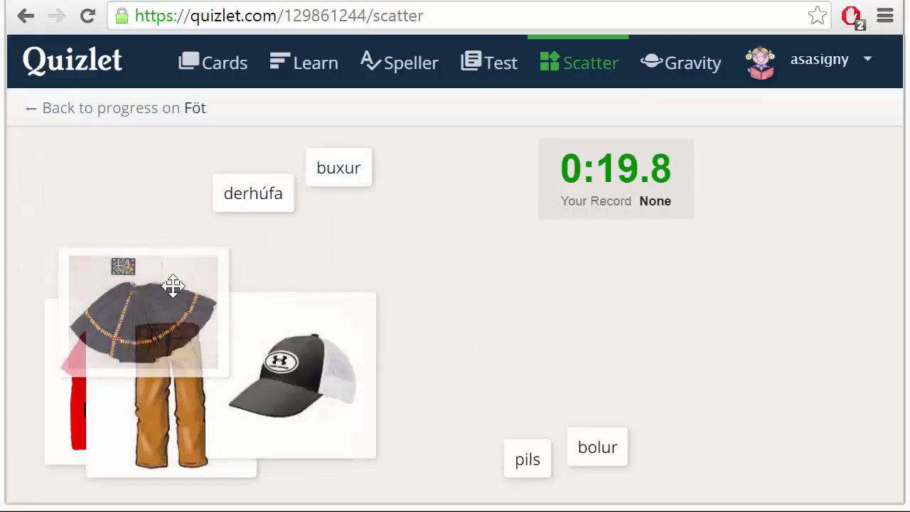
Step: Match the skirt, cap, trousers and T-shirt pictures with "pils", "derhúfa", "buxur" and "bolur", and return to the Föt set page
{"action": "left_click_drag", "start_coordinate": [199, 300], "coordinate": [539, 462]}
{"action": "left_click_drag", "start_coordinate": [299, 377], "coordinate": [253, 193]}
{"action": "left_click_drag", "start_coordinate": [170, 398], "coordinate": [339, 168]}
{"action": "left_click_drag", "start_coordinate": [169, 346], "coordinate": [648, 377]}
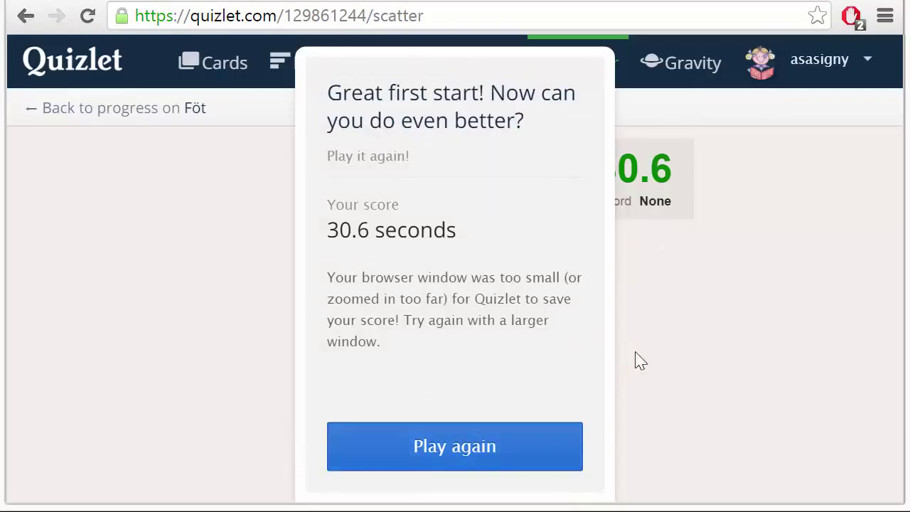
{"action": "left_click", "coordinate": [27, 17]}
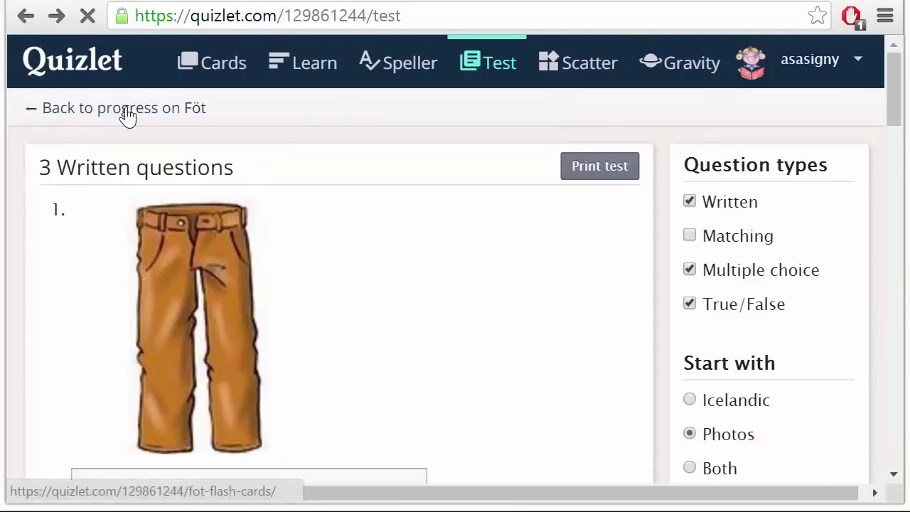
{"action": "left_click", "coordinate": [128, 115]}
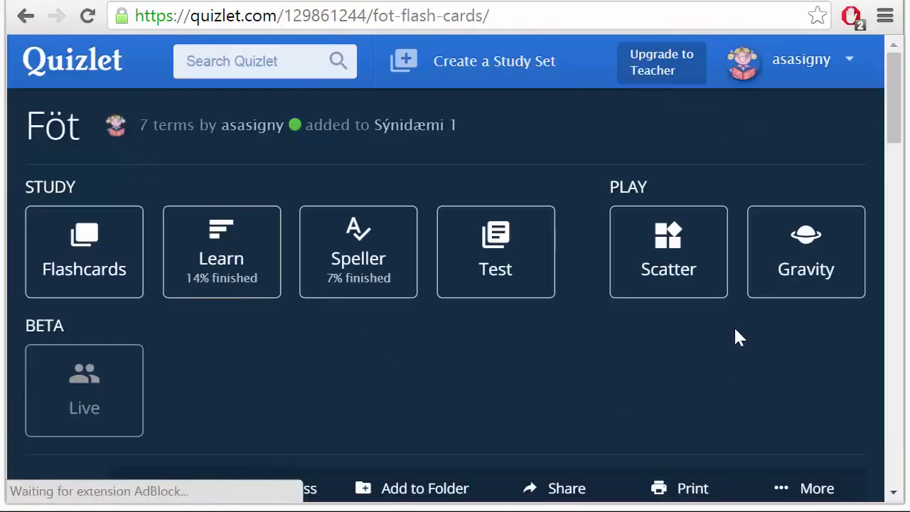
Step: Start the set's Gravity game and begin answering the skirt picture's asteroid with the Icelandic word "pils"
{"action": "left_click", "coordinate": [805, 286]}
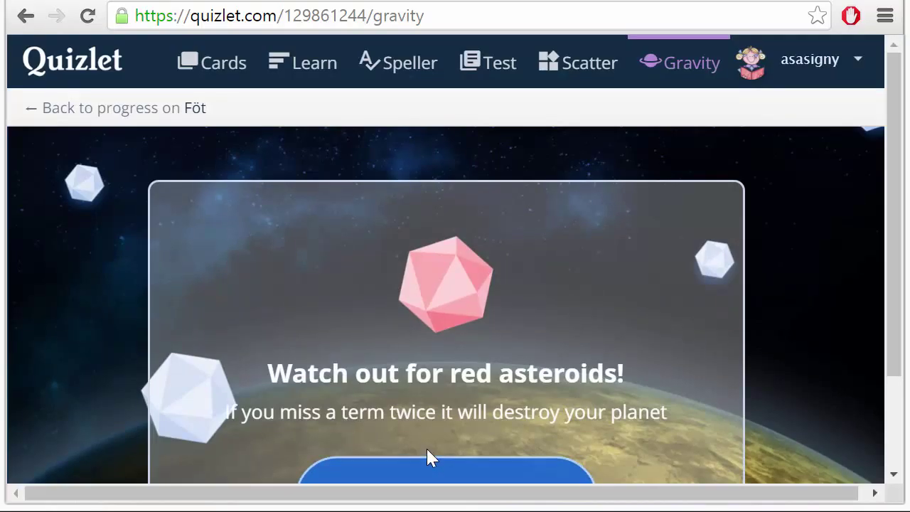
{"action": "scroll", "coordinate": [426, 455], "scroll_direction": "down", "scroll_amount": 2}
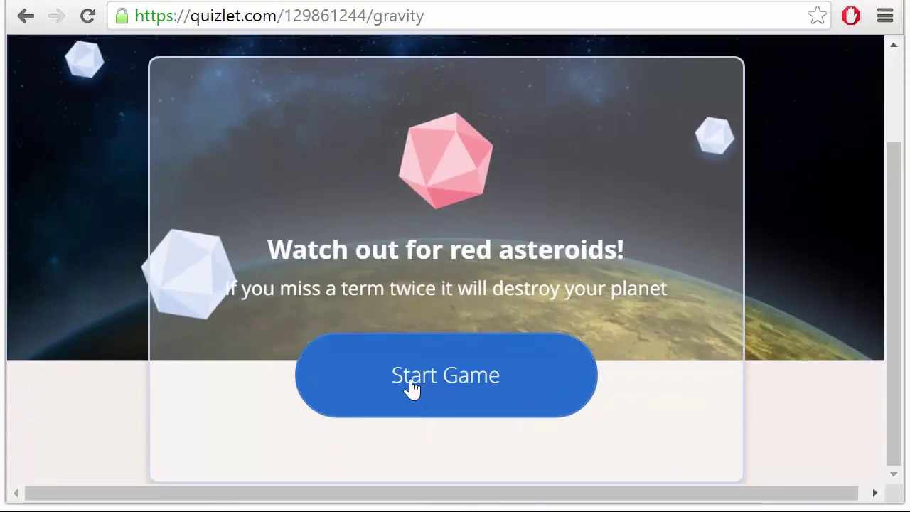
{"action": "left_click", "coordinate": [412, 388]}
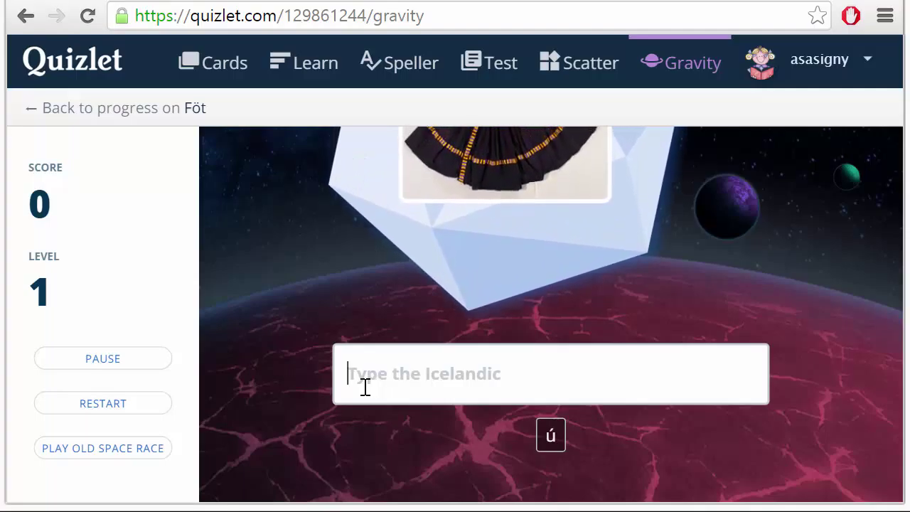
{"action": "type", "text": "pi"}
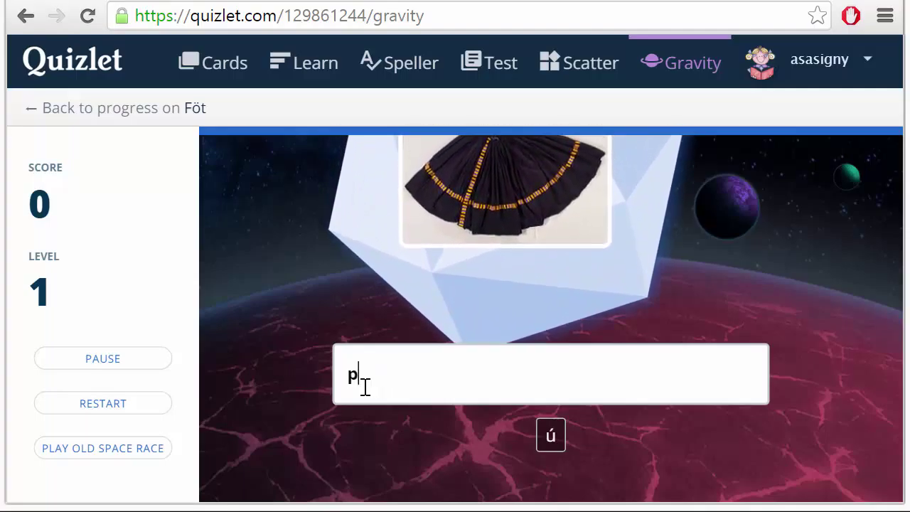